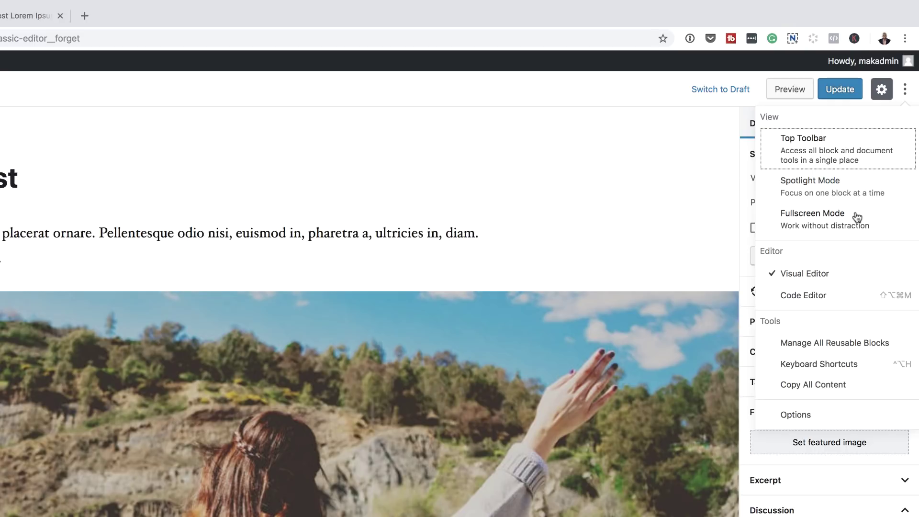
Switch the post editor to Fullscreen Mode and back to the normal view.
left_click(856, 218)
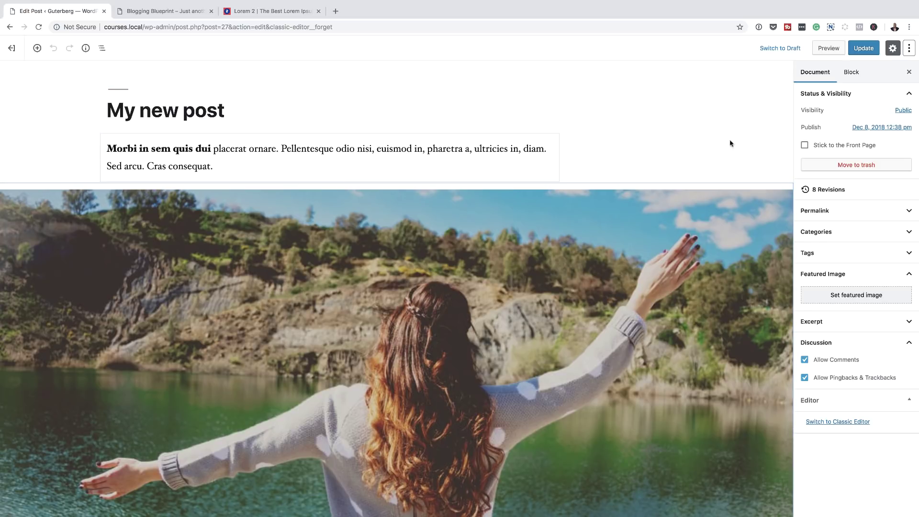
left_click(910, 50)
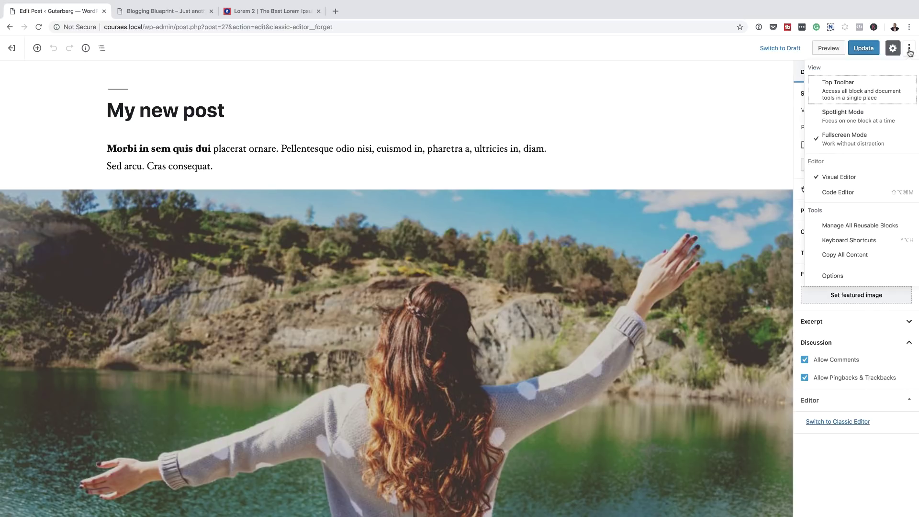
left_click(845, 139)
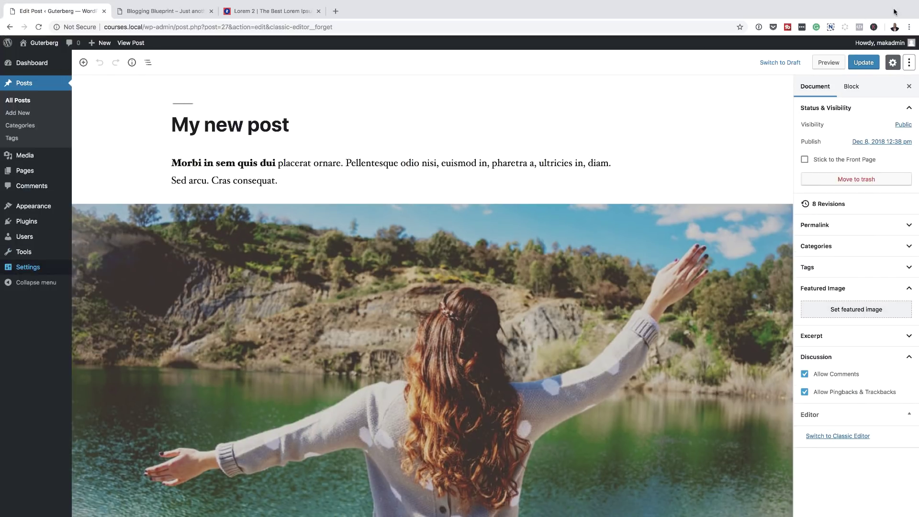
Turn on Fullscreen Mode again, look over the post content without the admin menu, and turn the mode off.
left_click(909, 62)
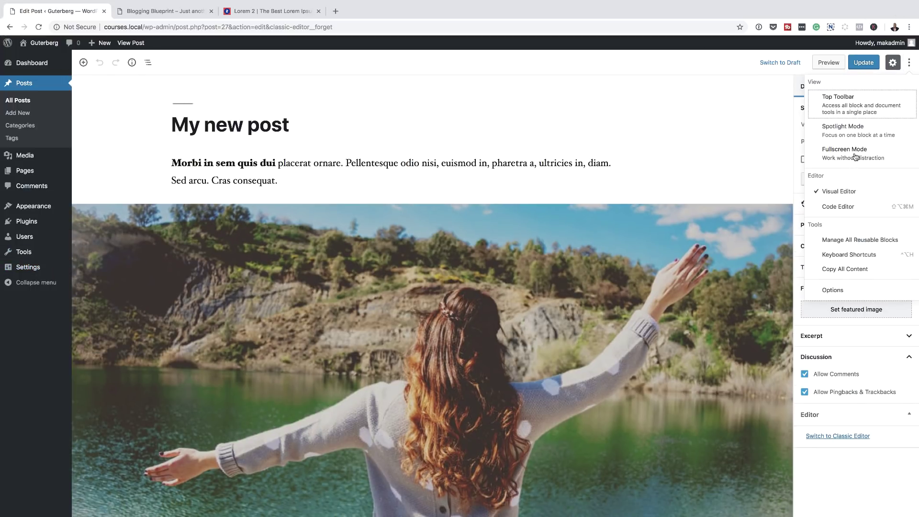
left_click(856, 152)
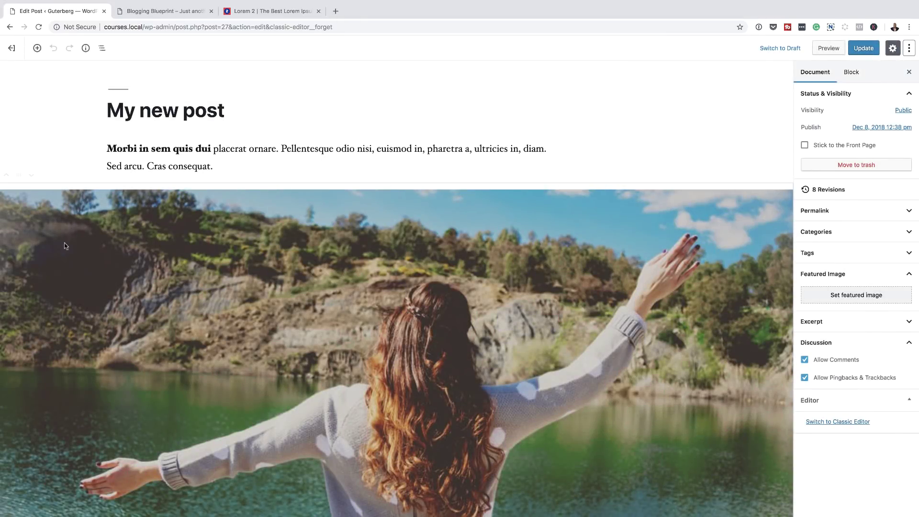
scroll(711, 282, "down", 1)
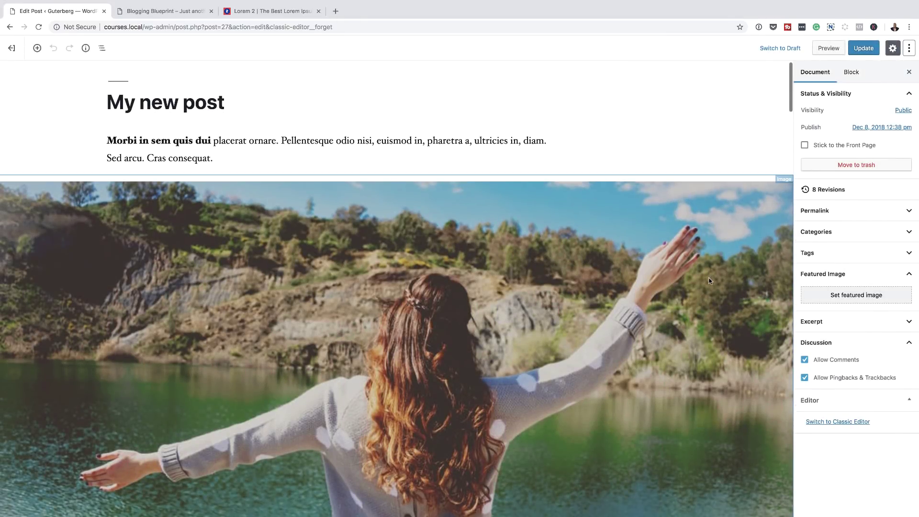
left_click(910, 50)
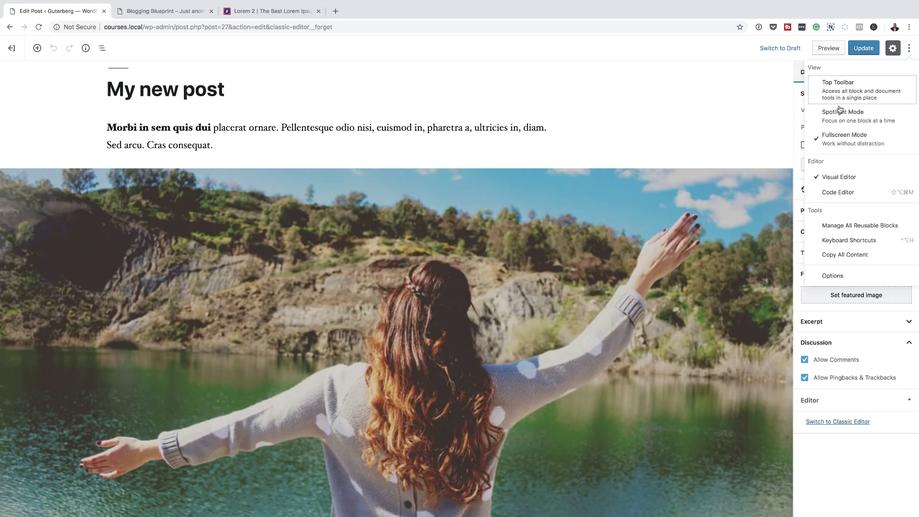
left_click(835, 138)
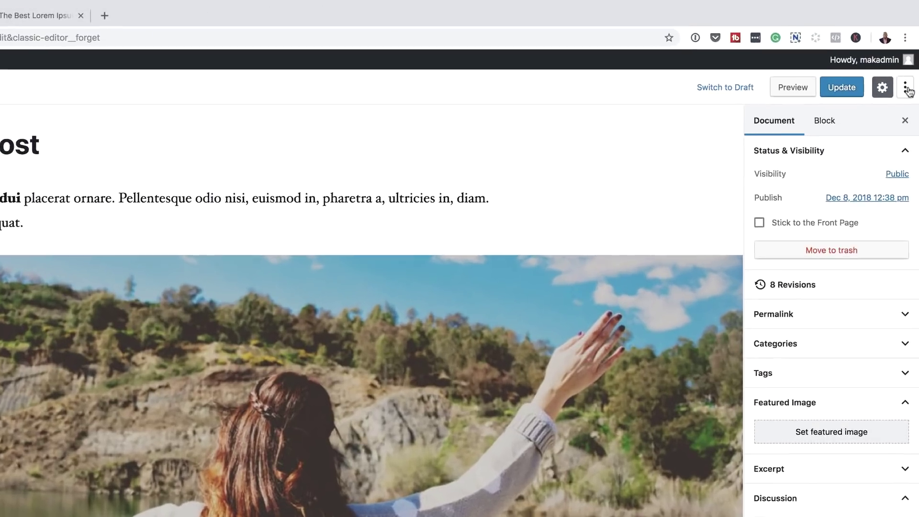
Turn on Spotlight Mode and focus the full-width image block of the post.
left_click(911, 67)
left_click(823, 189)
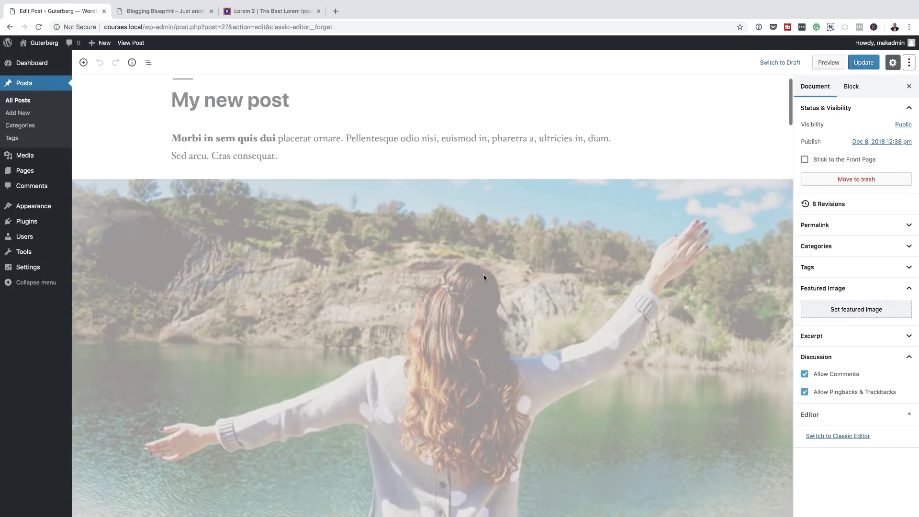
scroll(483, 276, "down", 1)
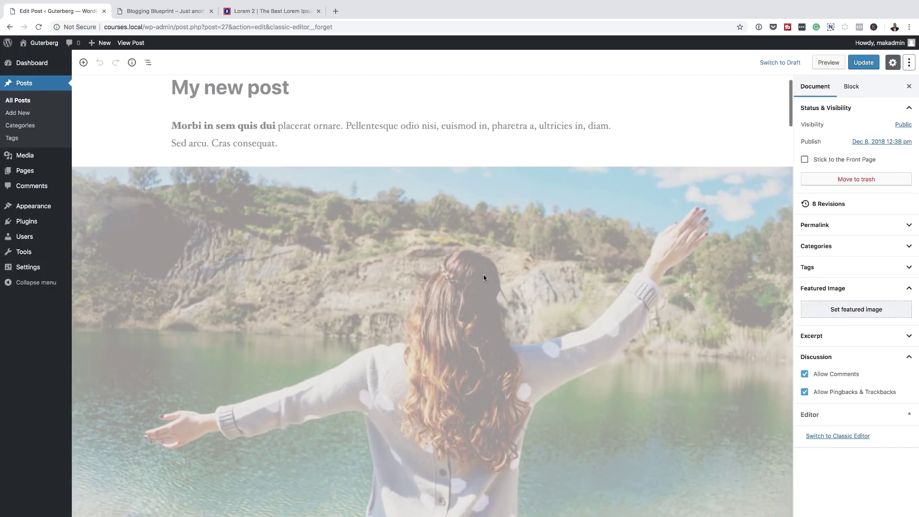
left_click(406, 234)
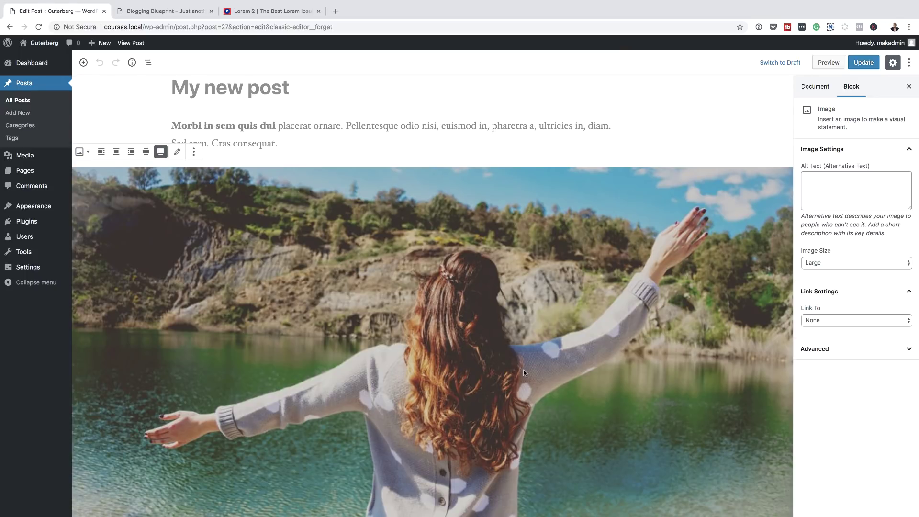
Examine the post in Spotlight Mode by focusing the opening paragraph, the blue paragraph and the YouTube embed one at a time.
scroll(524, 370, "down", 15)
scroll(524, 370, "up", 15)
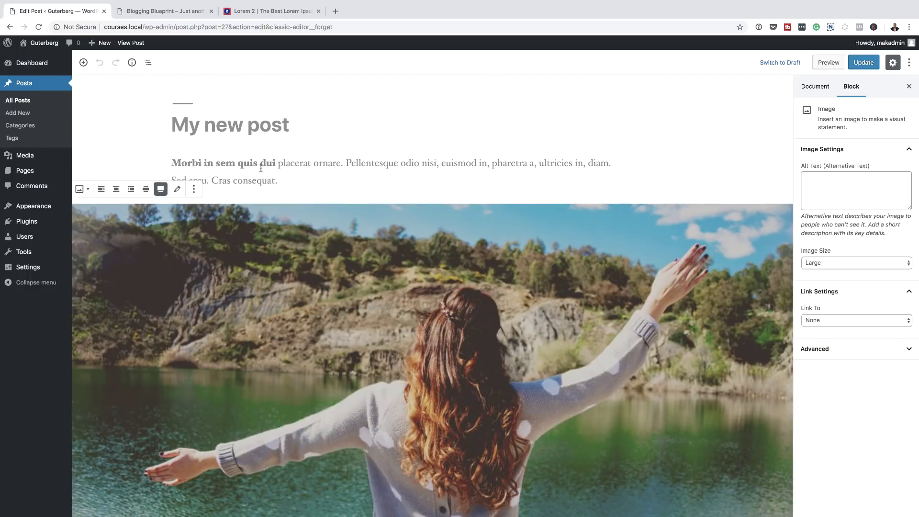
left_click(304, 164)
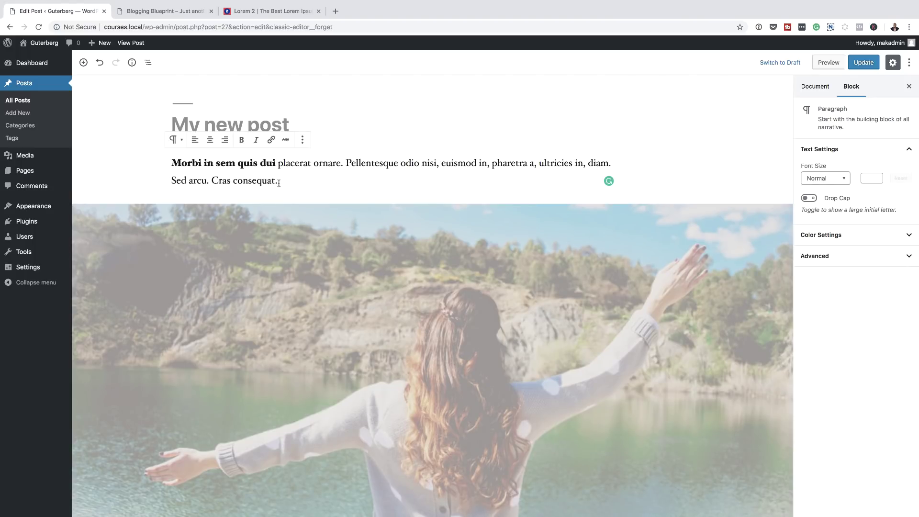
scroll(333, 170, "down", 10)
left_click(364, 431)
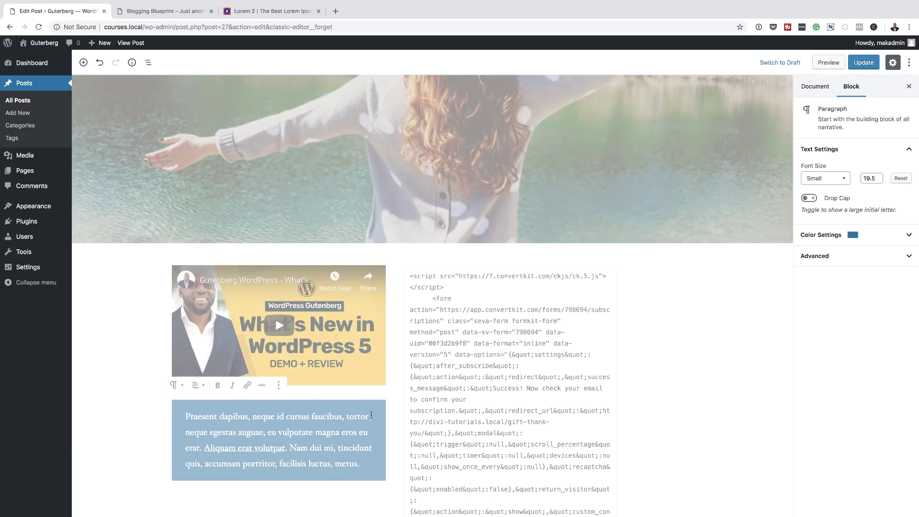
left_click(381, 372)
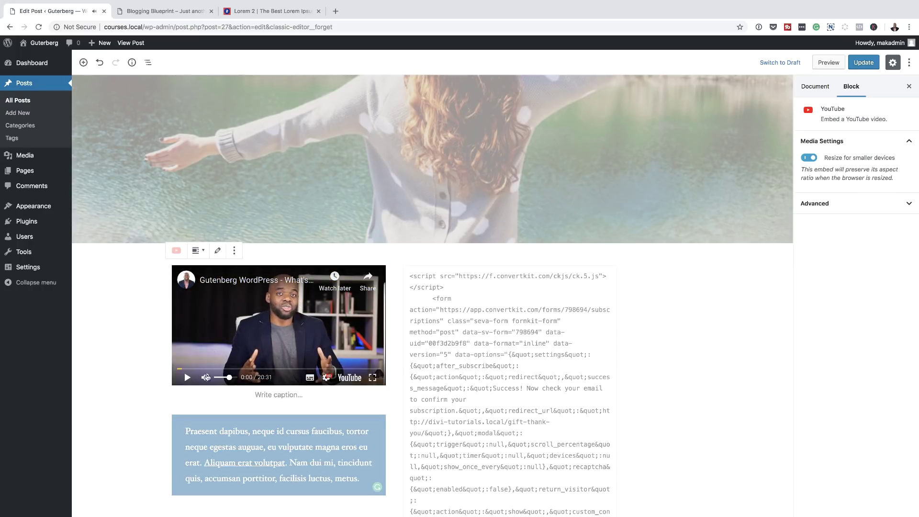
scroll(522, 408, "up", 10)
scroll(523, 408, "up", 1)
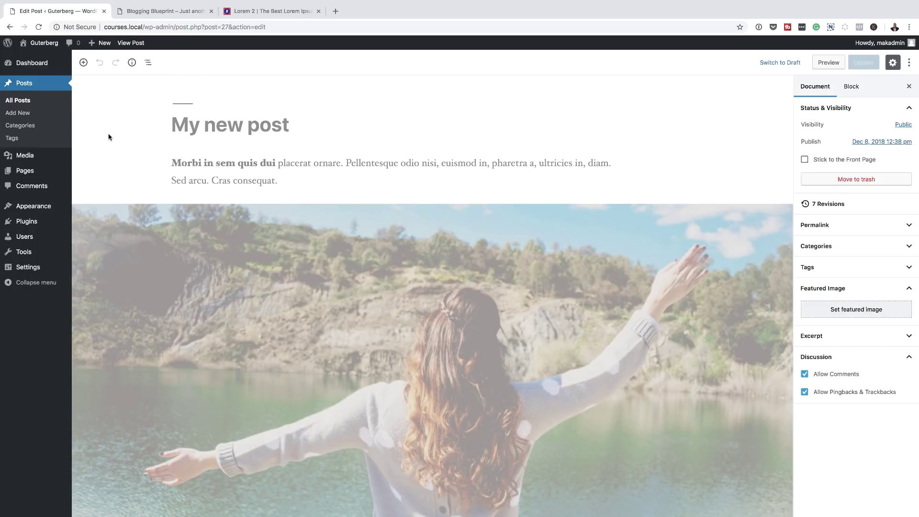
Go to the page for adding plugins and activate the Classic Editor plugin.
mouse_move(64, 167)
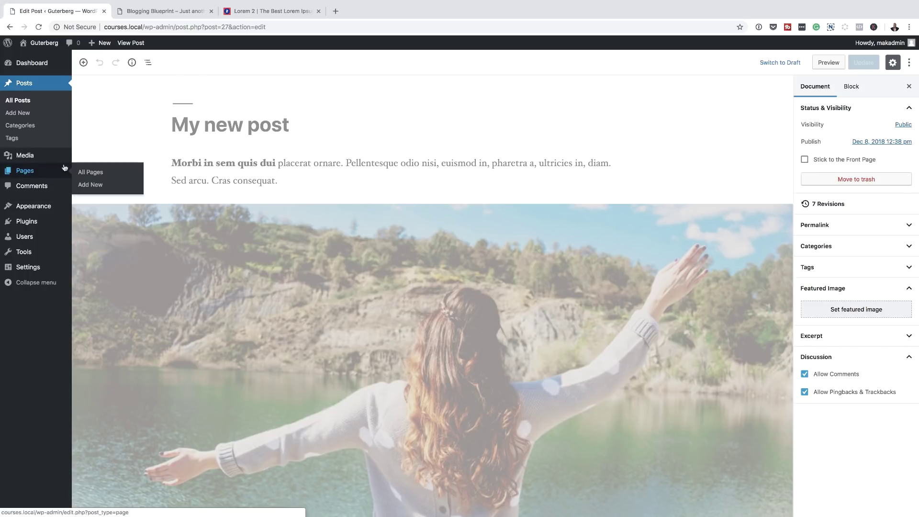
mouse_move(40, 224)
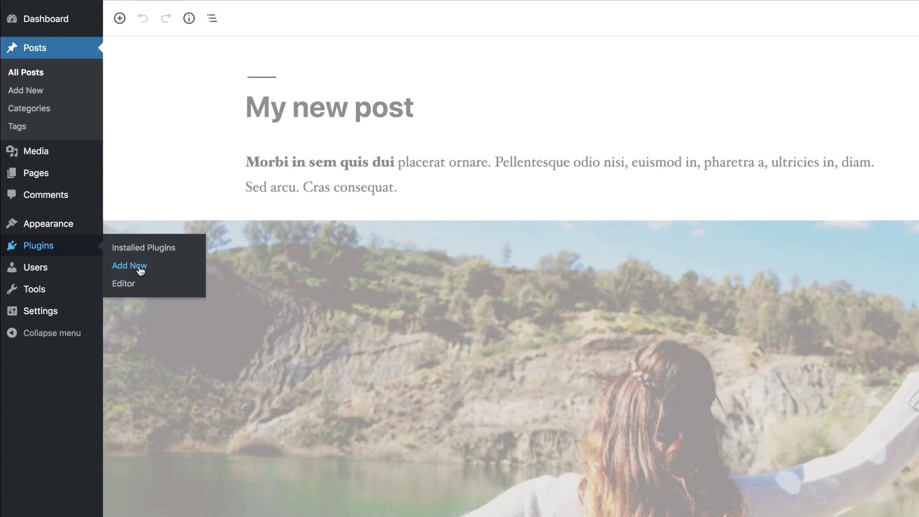
left_click(140, 271)
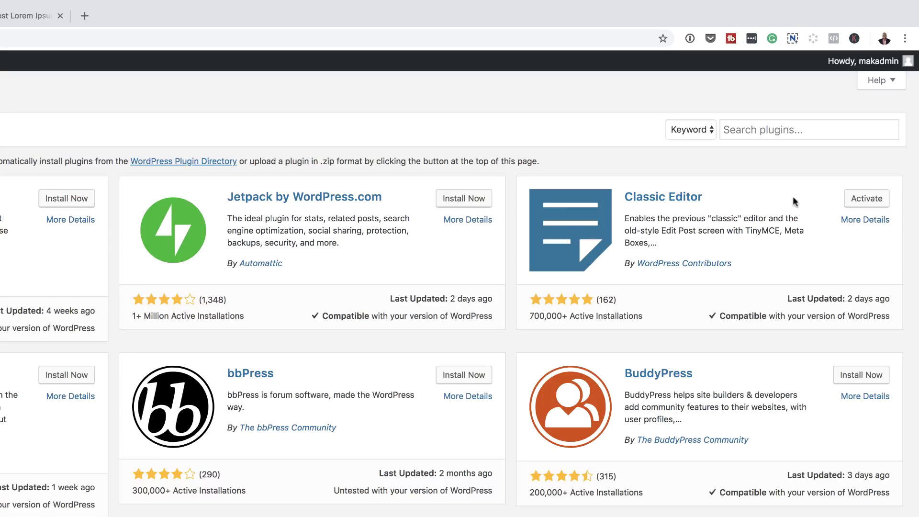
left_click(875, 204)
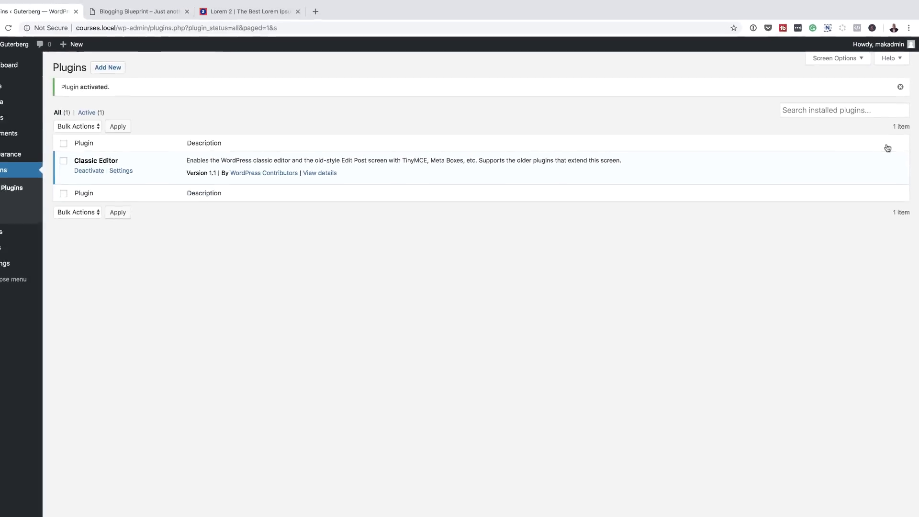
Open "My new post" from the posts list in the Classic Editor, and switch it to the Block Editor.
mouse_move(11, 88)
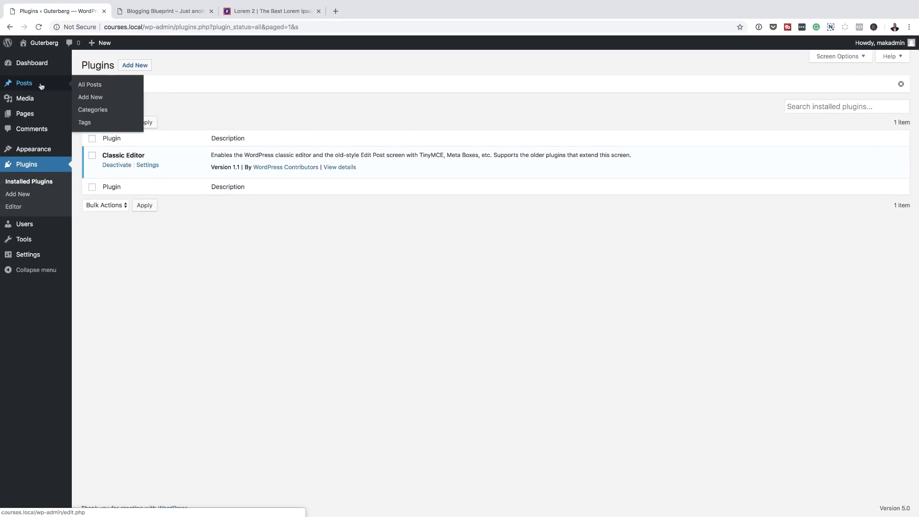
left_click(92, 85)
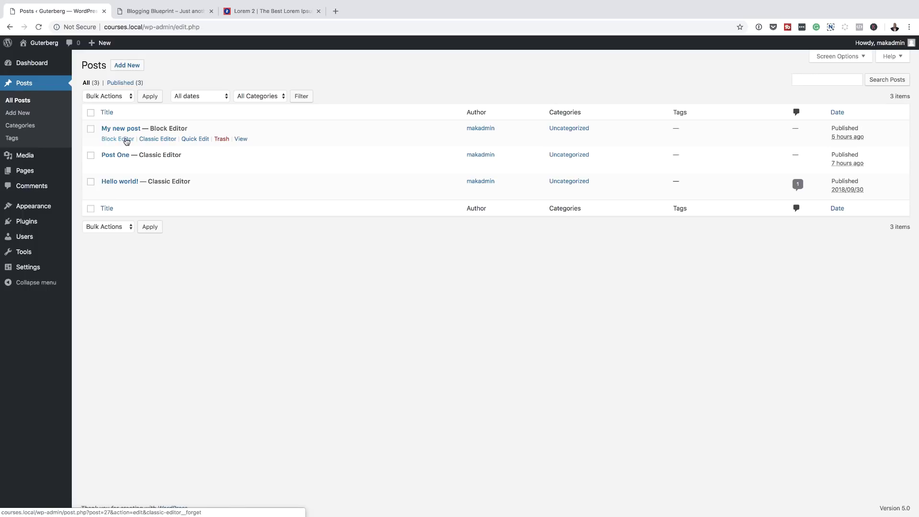
left_click(165, 139)
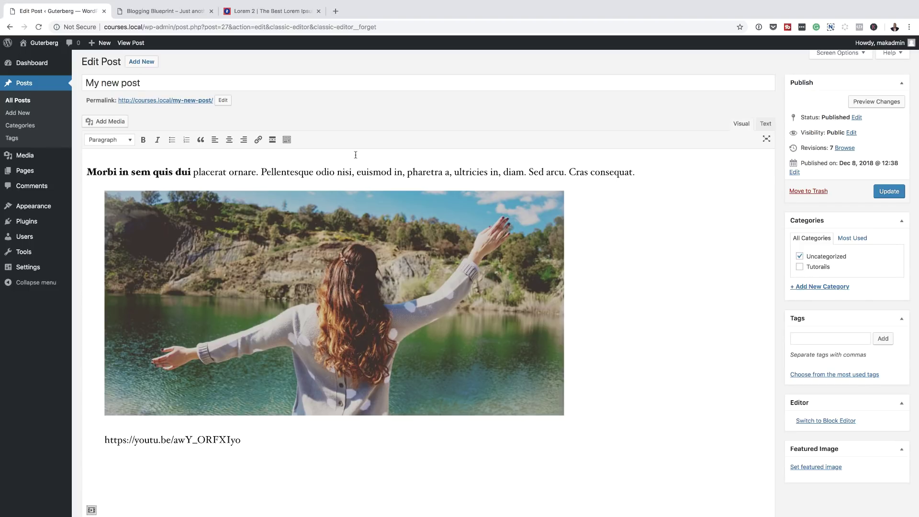
left_click(826, 421)
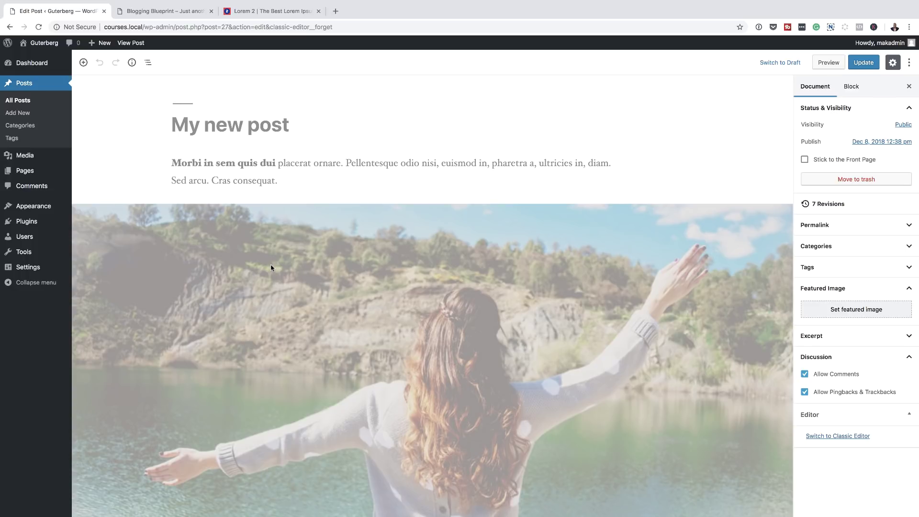
Set water-1245677_1920.jpg from the media library as the post's featured image and update the post.
left_click(852, 310)
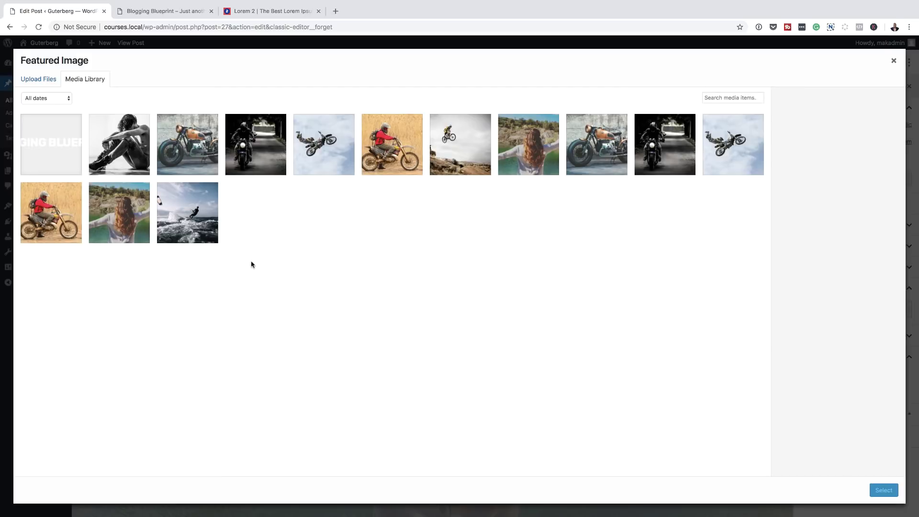
left_click(118, 232)
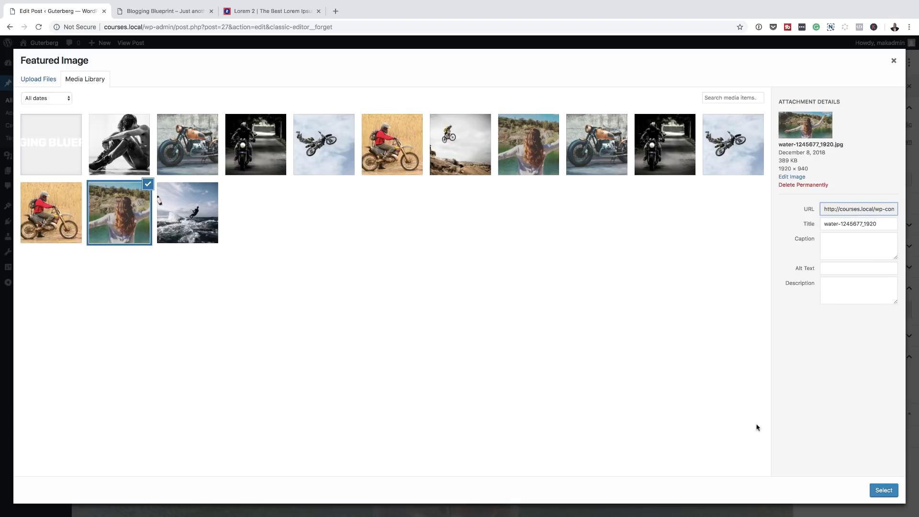
left_click(889, 491)
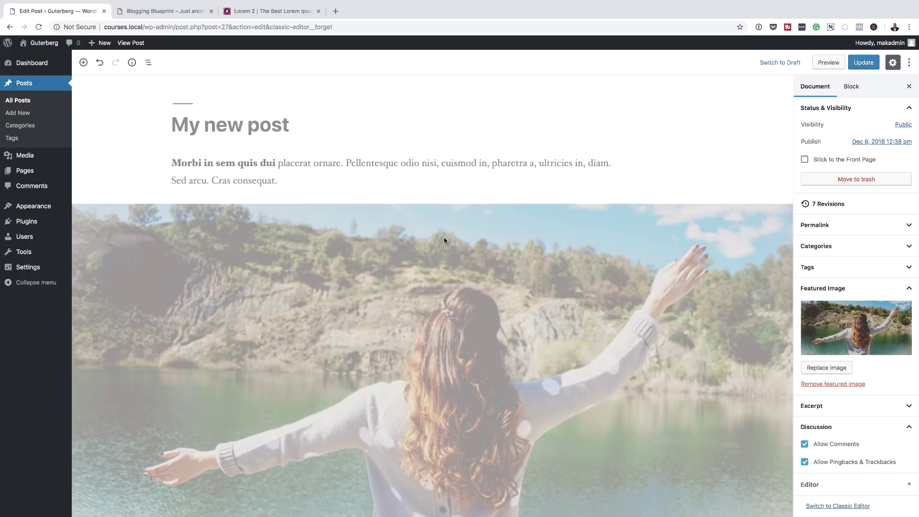
left_click(868, 64)
left_click(864, 64)
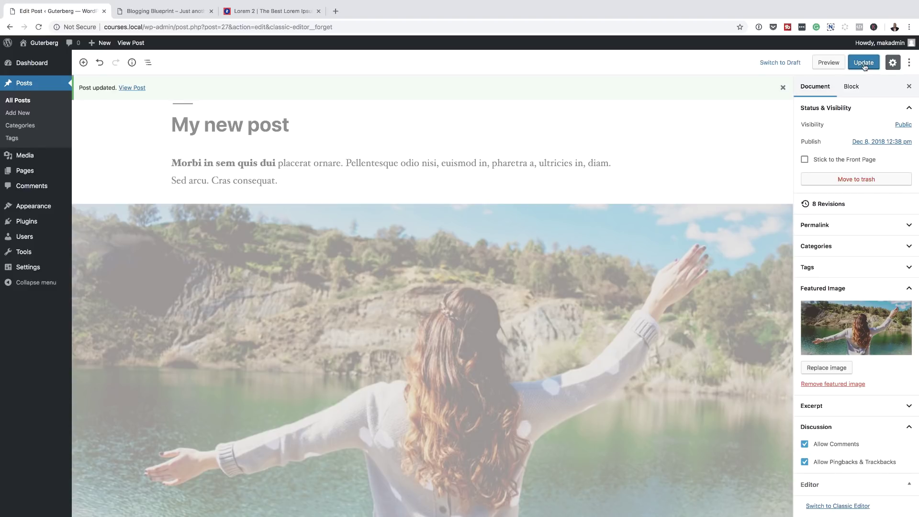
View the published post to check the featured image header and the content below it, and return to the editor.
left_click(130, 44)
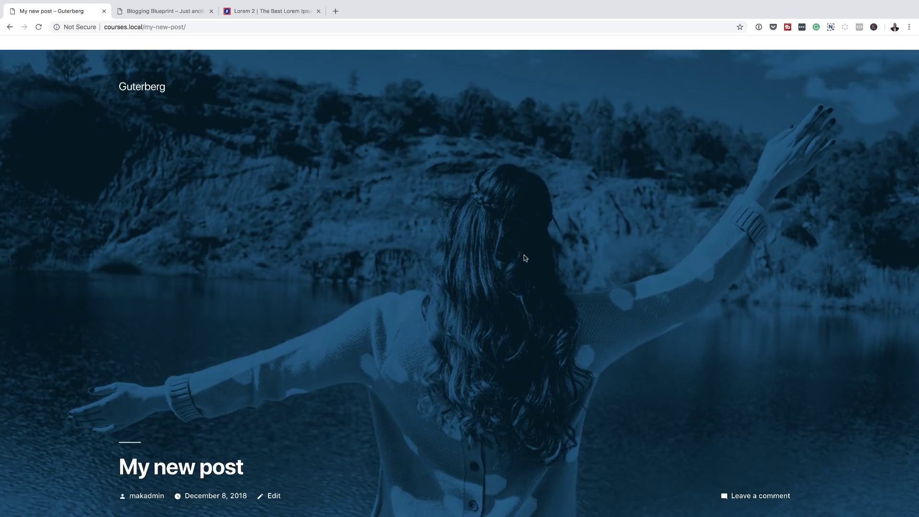
scroll(571, 255, "down", 7)
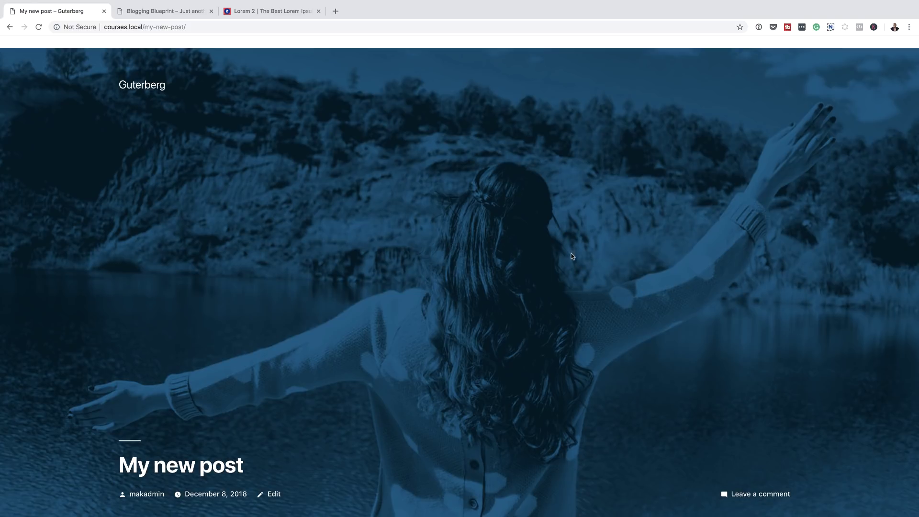
scroll(571, 256, "up", 2)
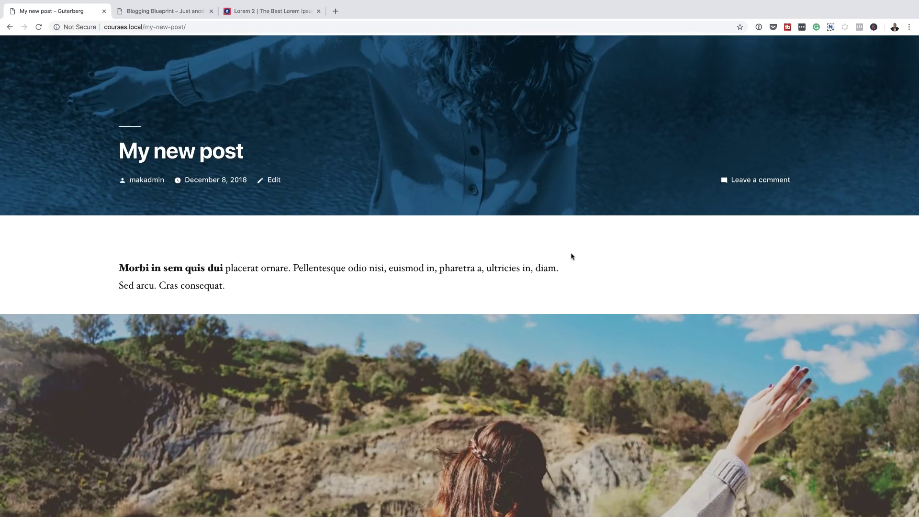
scroll(571, 256, "down", 20)
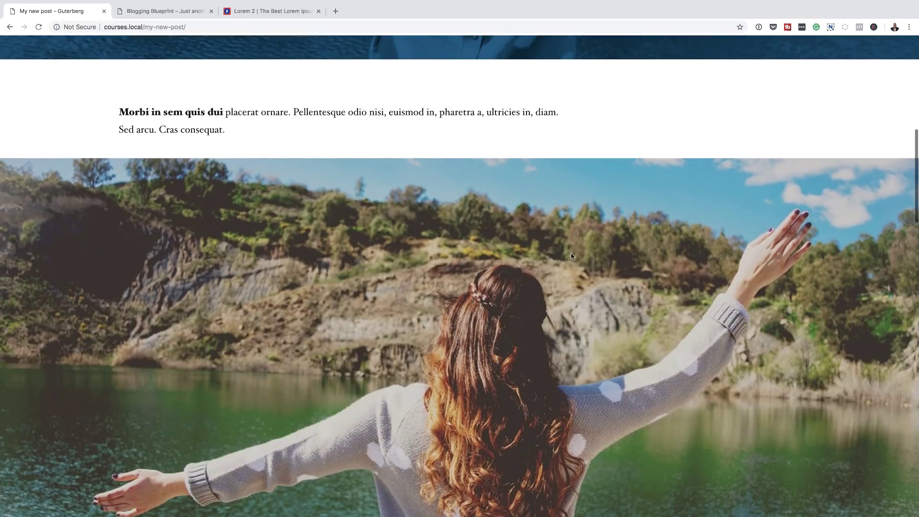
scroll(571, 256, "up", 20)
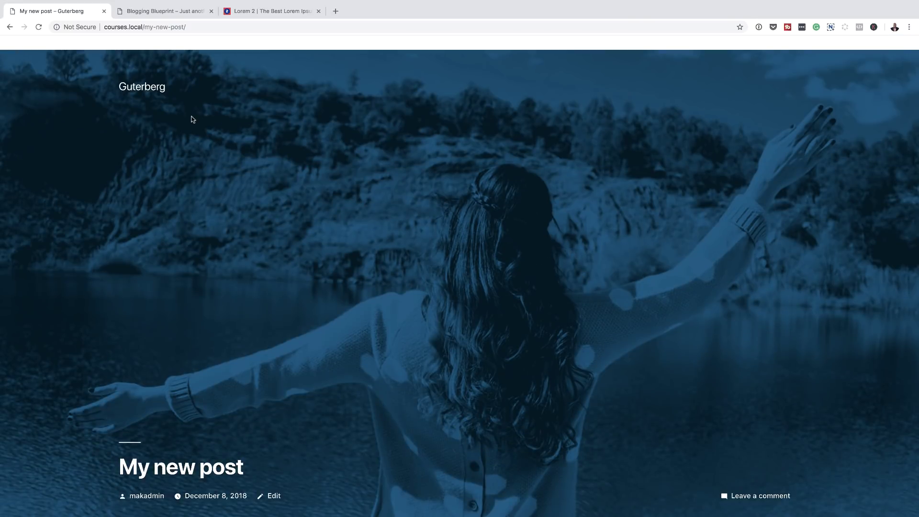
left_click(10, 27)
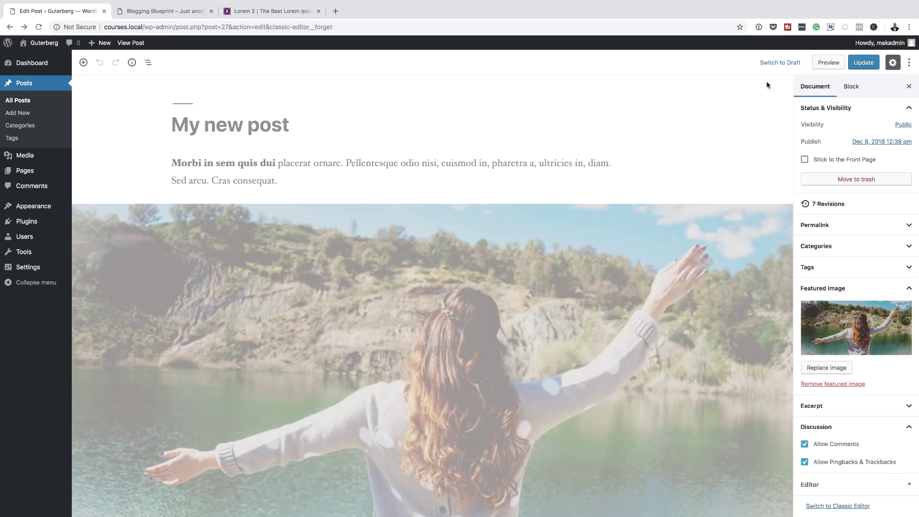
Remove the post's featured image and turn off Spotlight Mode.
left_click(839, 385)
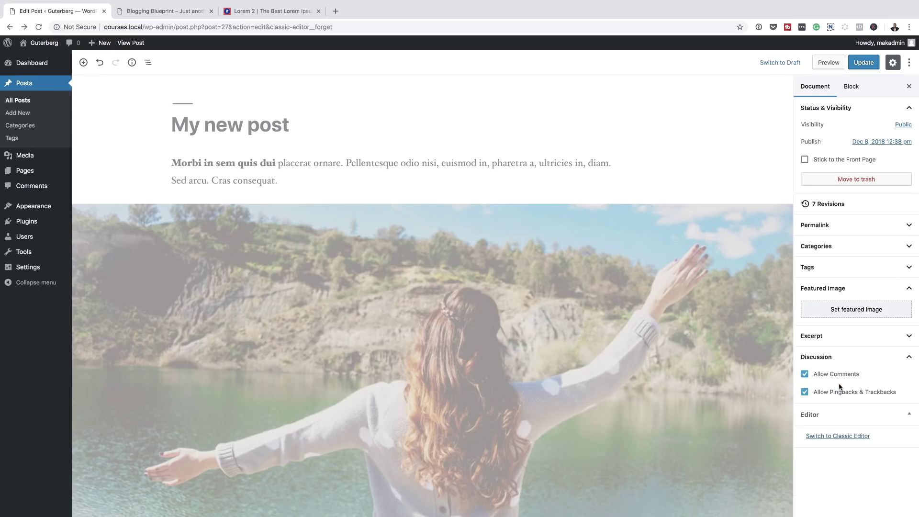
left_click(911, 64)
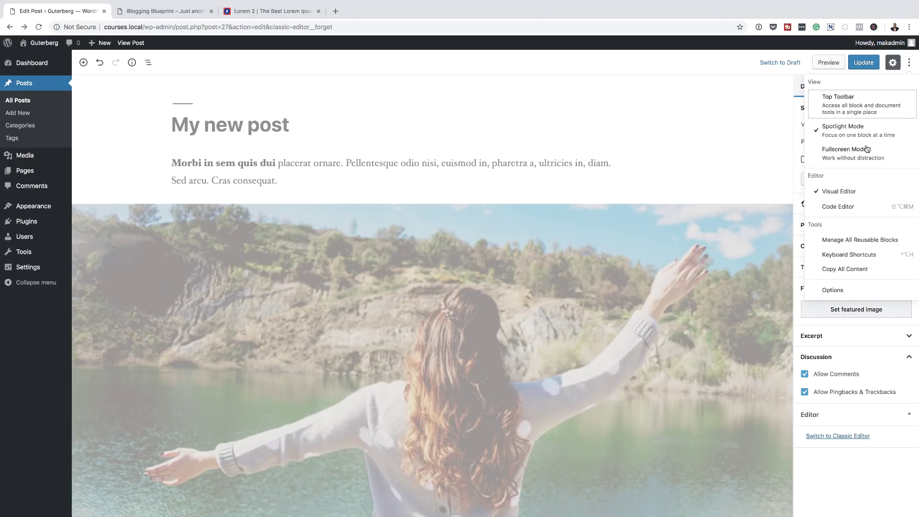
left_click(826, 132)
left_click(151, 305)
Move the blue paragraph block above the YouTube embed in the first column, and select the embed.
scroll(152, 306, "down", 10)
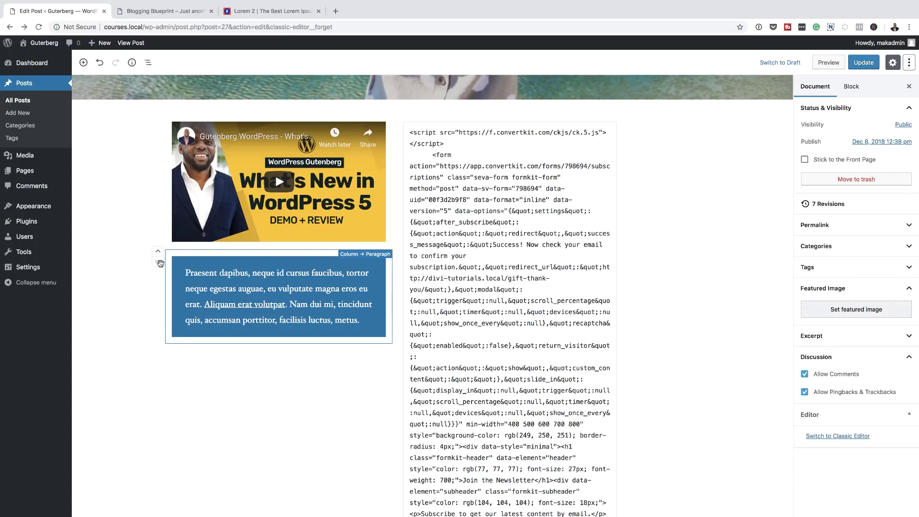
left_click(159, 263)
left_click_drag(159, 264, 189, 124)
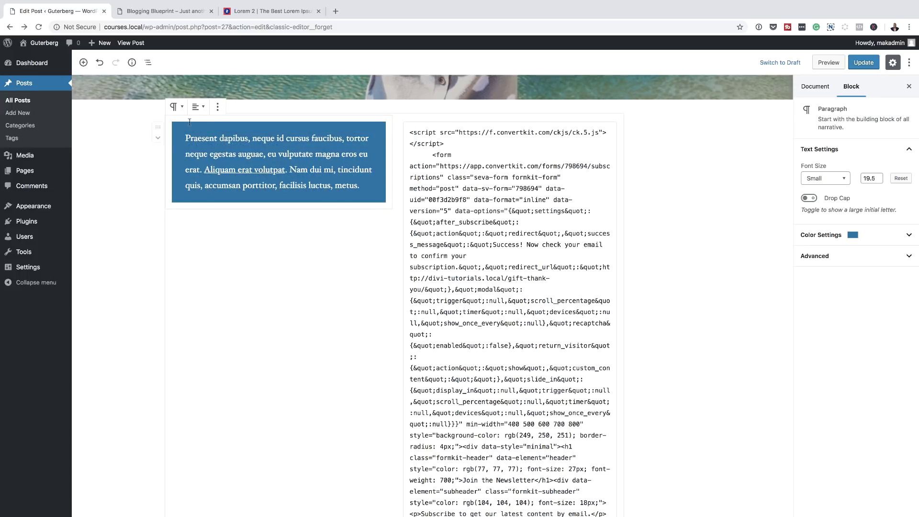
left_click(175, 224)
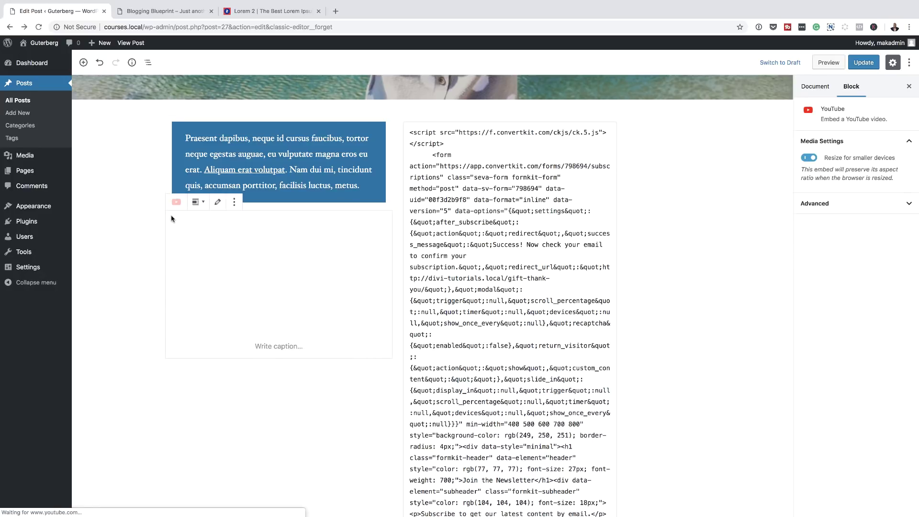
scroll(138, 282, "up", 10)
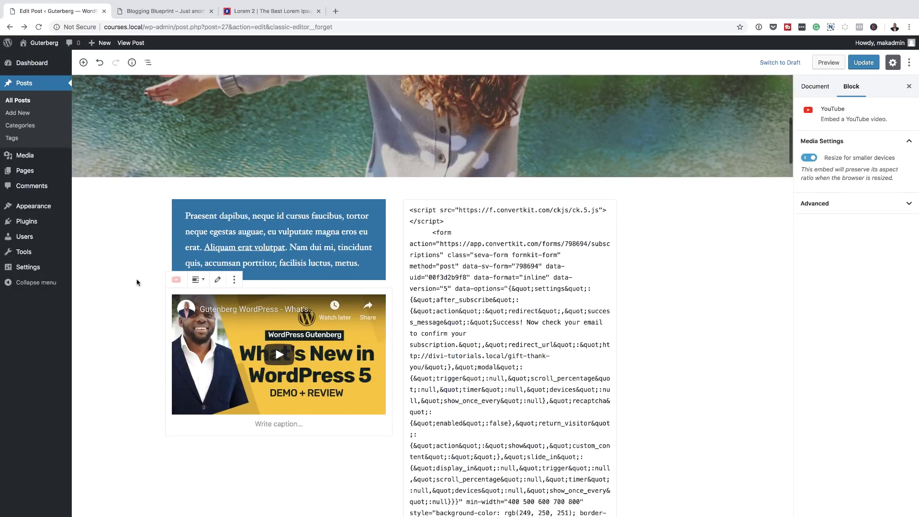